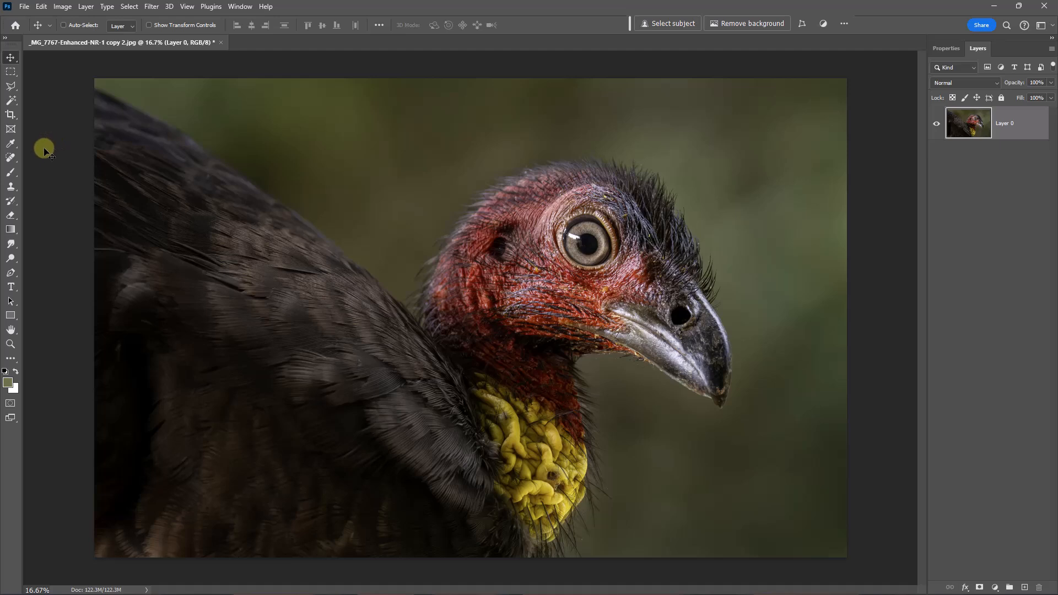
{"action": "left_click", "coordinate": [10, 114]}
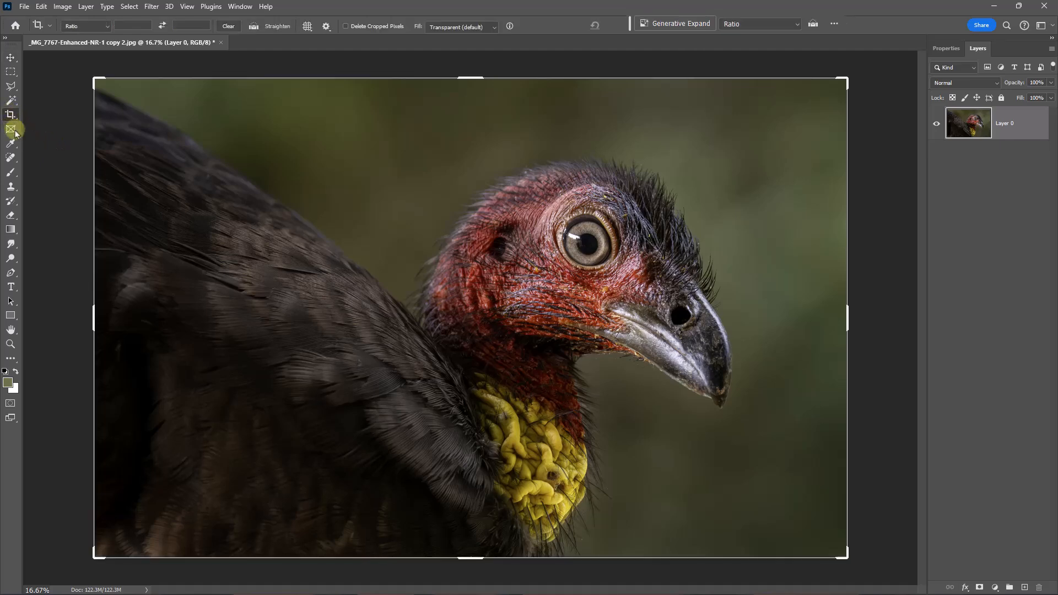
{"action": "left_click", "coordinate": [281, 172]}
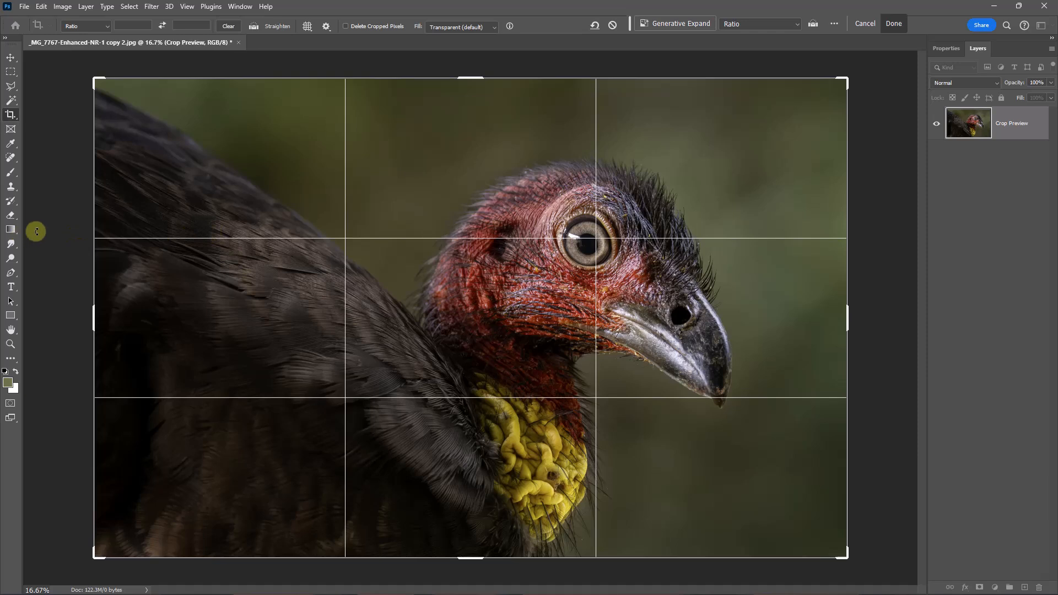
{"action": "left_click", "coordinate": [10, 56]}
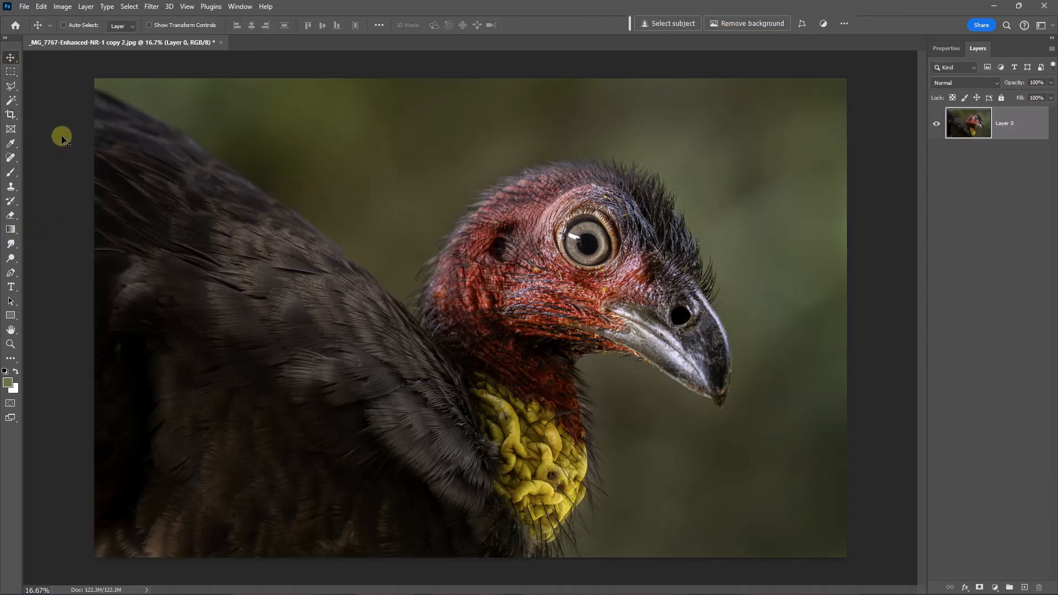
Step: Crop the photo to a rectangle around the bird's head and upper neck, and undo that crop
{"action": "left_click", "coordinate": [10, 114]}
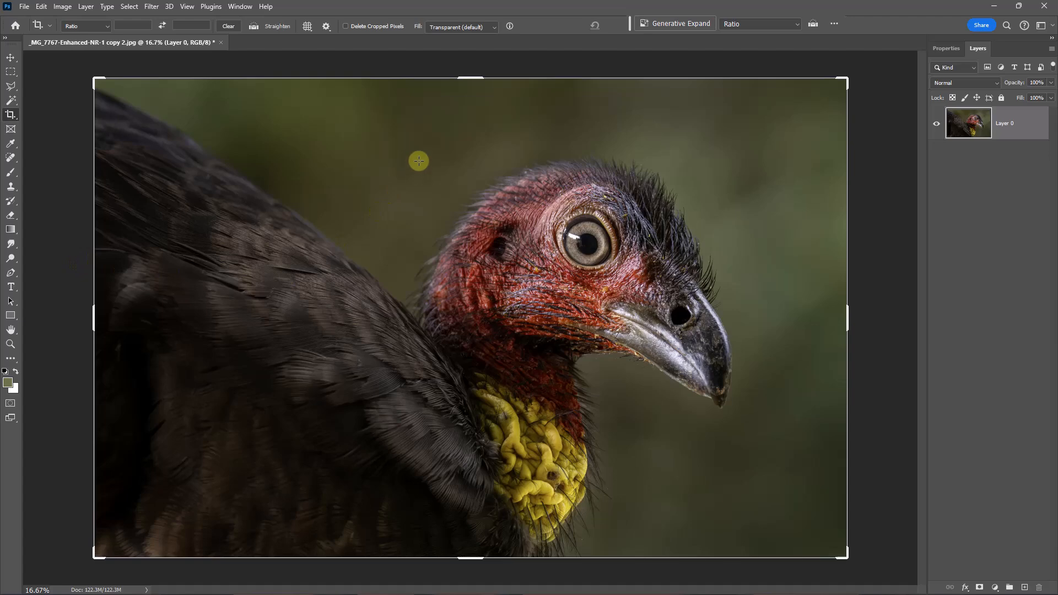
{"action": "left_click_drag", "start_coordinate": [415, 141], "coordinate": [791, 430]}
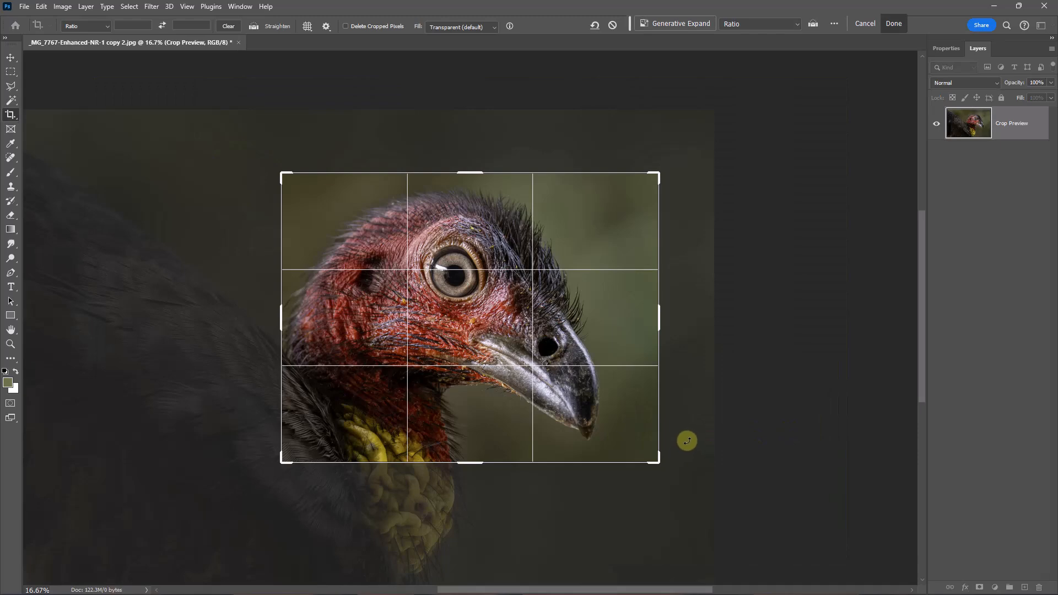
{"action": "key", "text": "Return"}
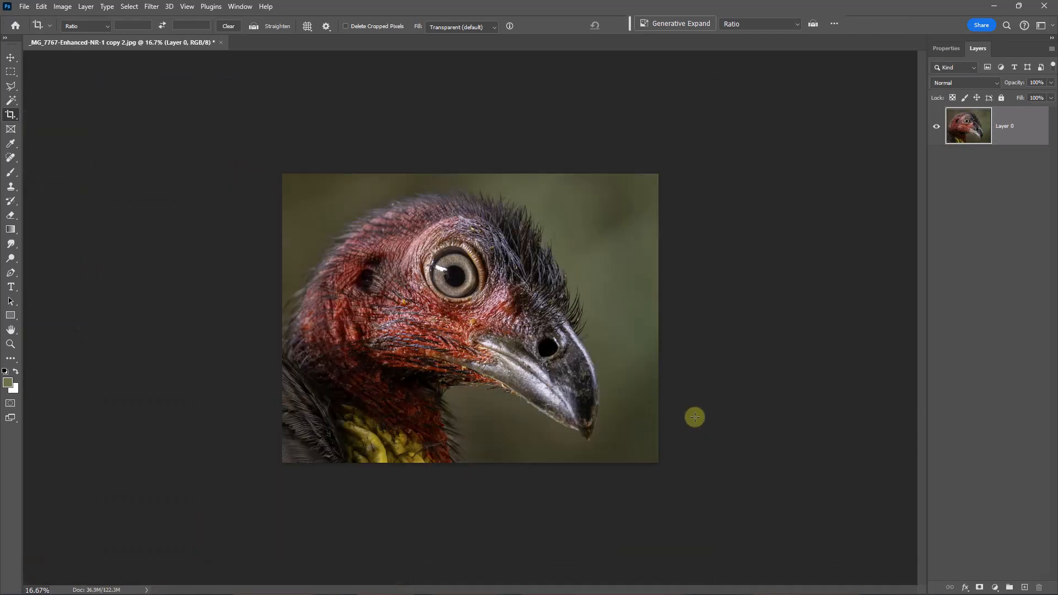
{"action": "key", "text": "ctrl+z"}
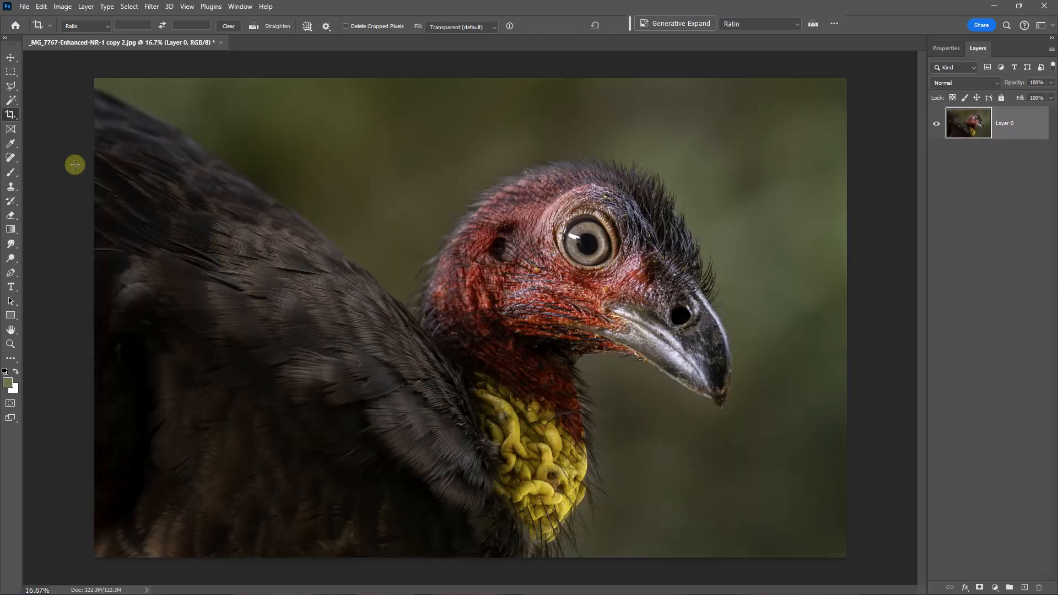
Step: Activate the crop preview on the full bird photo and review the available overlay options
{"action": "left_click", "coordinate": [311, 180]}
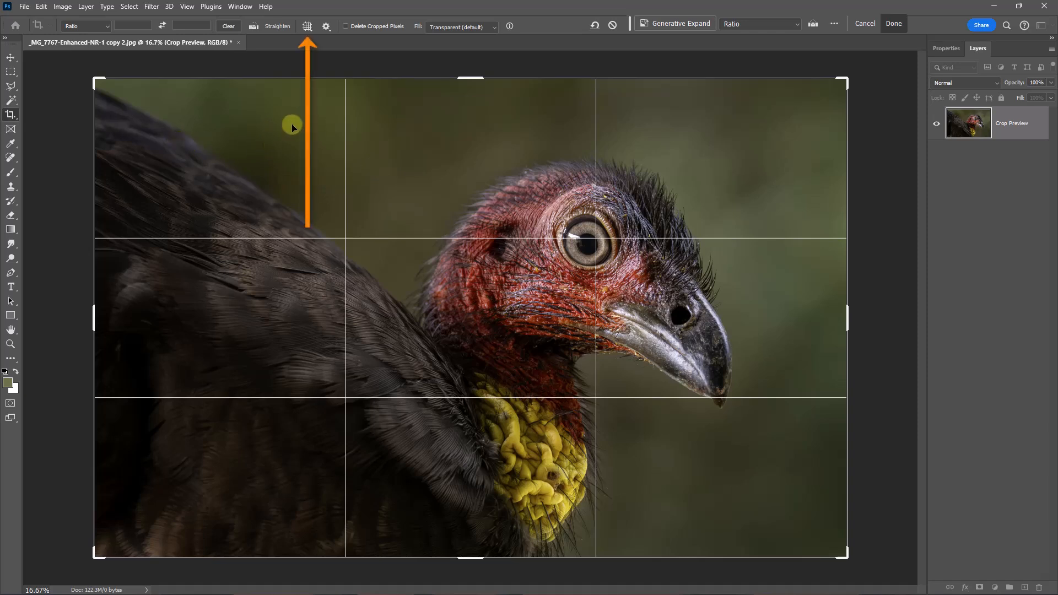
{"action": "left_click", "coordinate": [310, 31]}
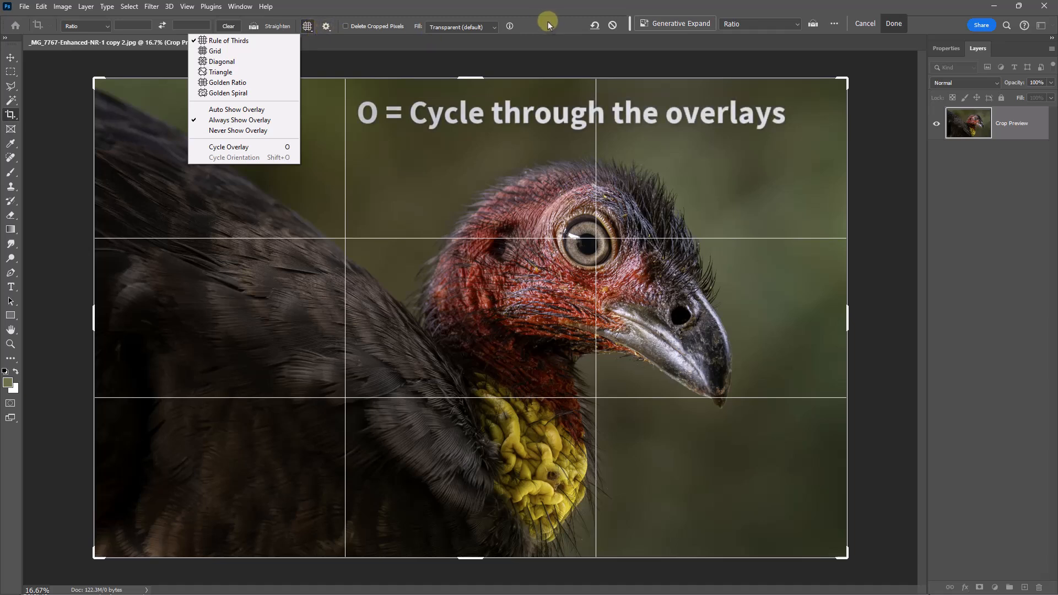
{"action": "key", "text": "Escape"}
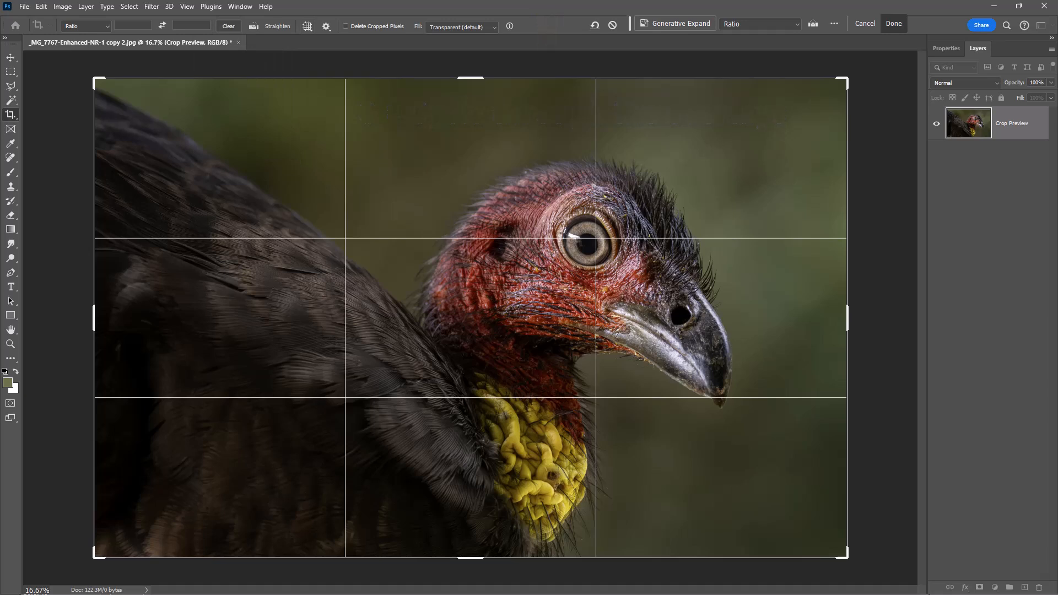
Step: Cycle the crop overlay through Grid, Diagonal, Triangle and Golden Ratio to Golden Spiral
{"action": "key", "text": "o"}
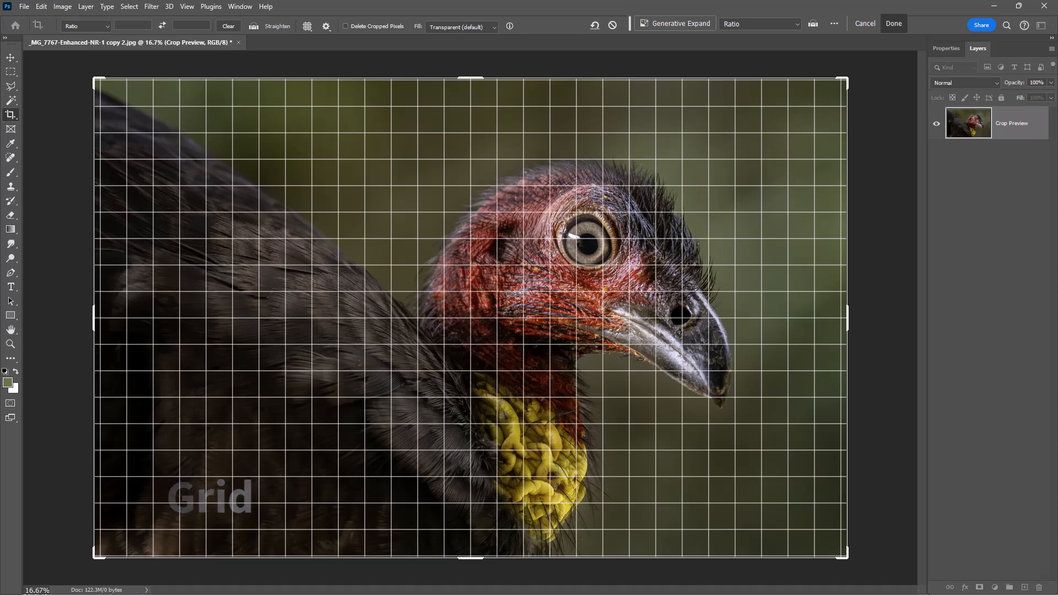
{"action": "key", "text": "o"}
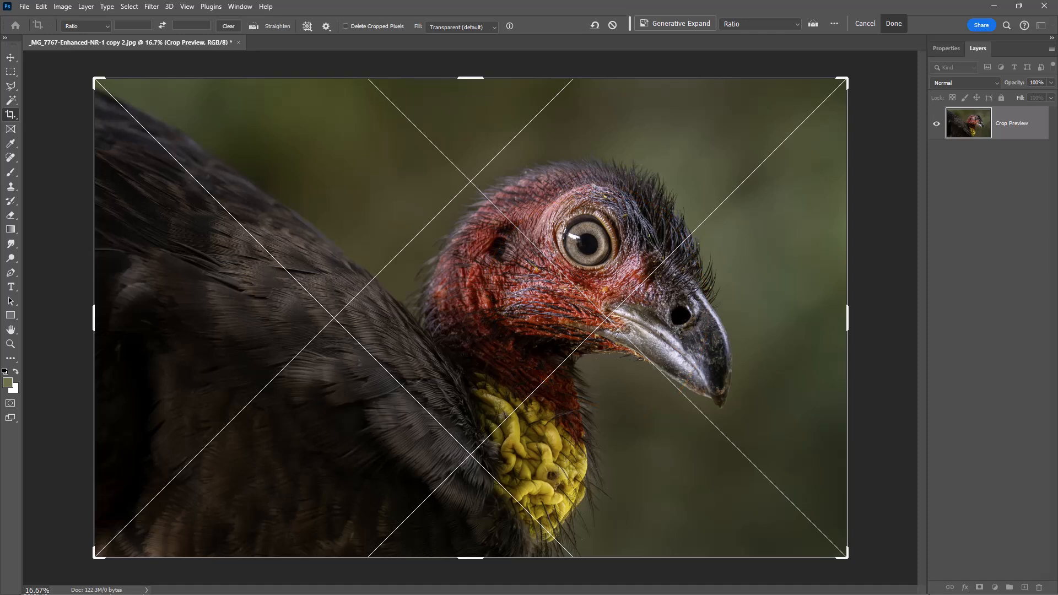
{"action": "key", "text": "o"}
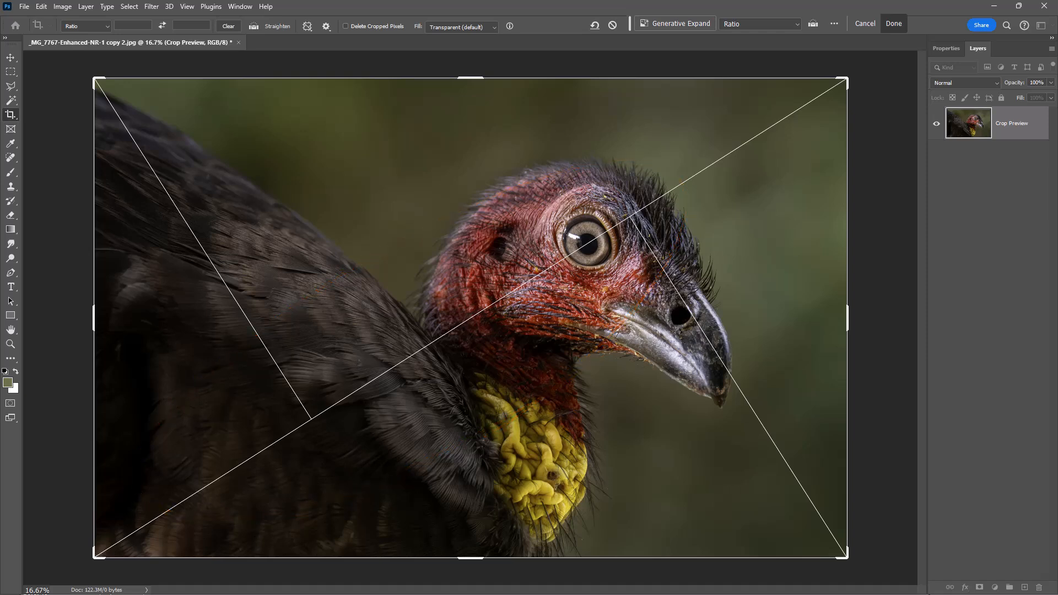
{"action": "key", "text": "o"}
{"action": "key", "text": "o"}
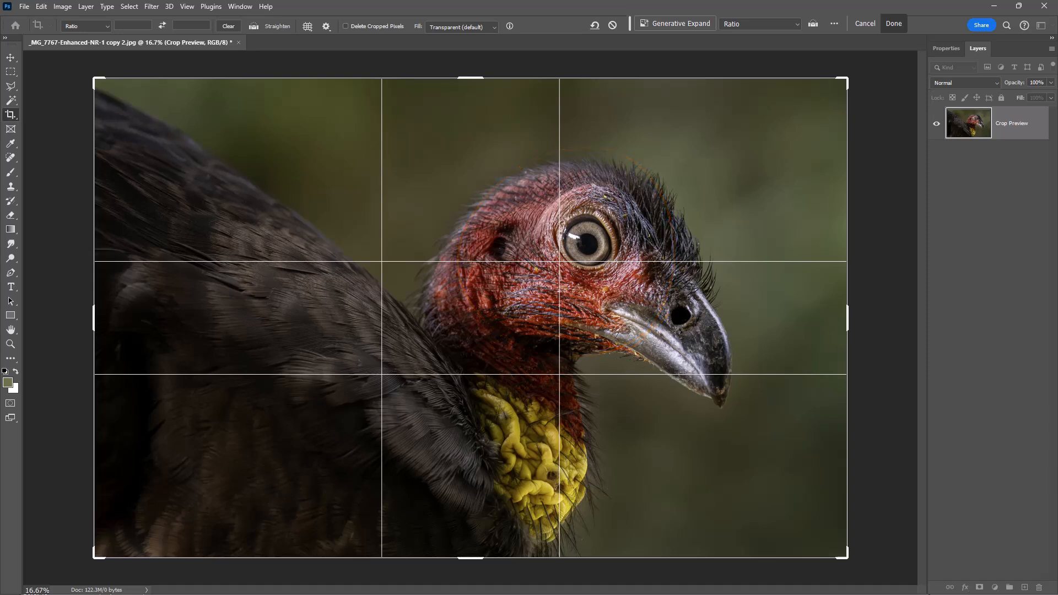
{"action": "key", "text": "o"}
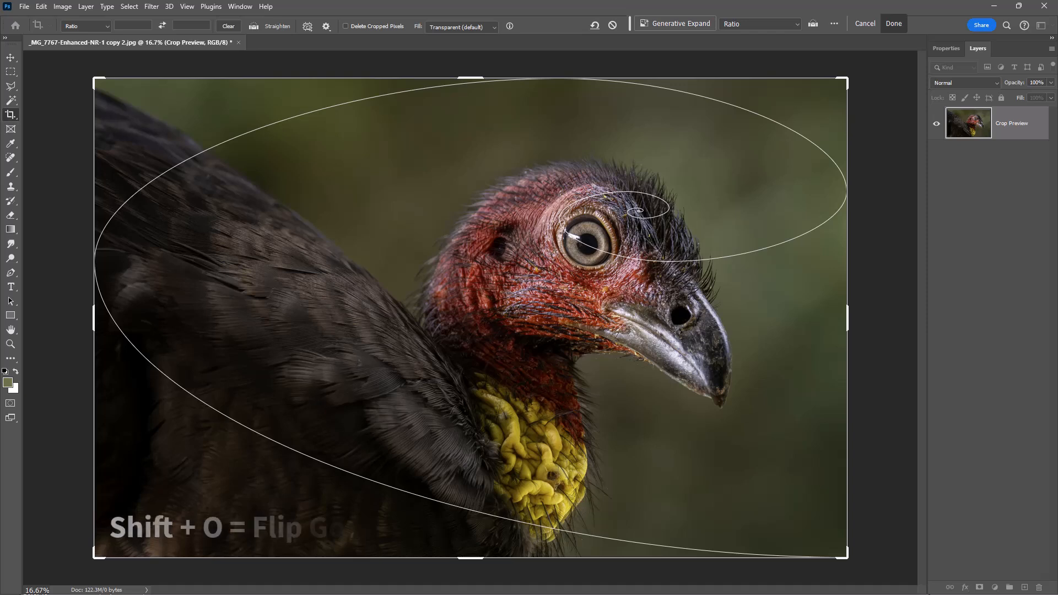
Step: Flip the Golden Spiral overlay's orientation three times so the spiral centres over the upper left of the bird photo
{"action": "key", "text": "shift+o"}
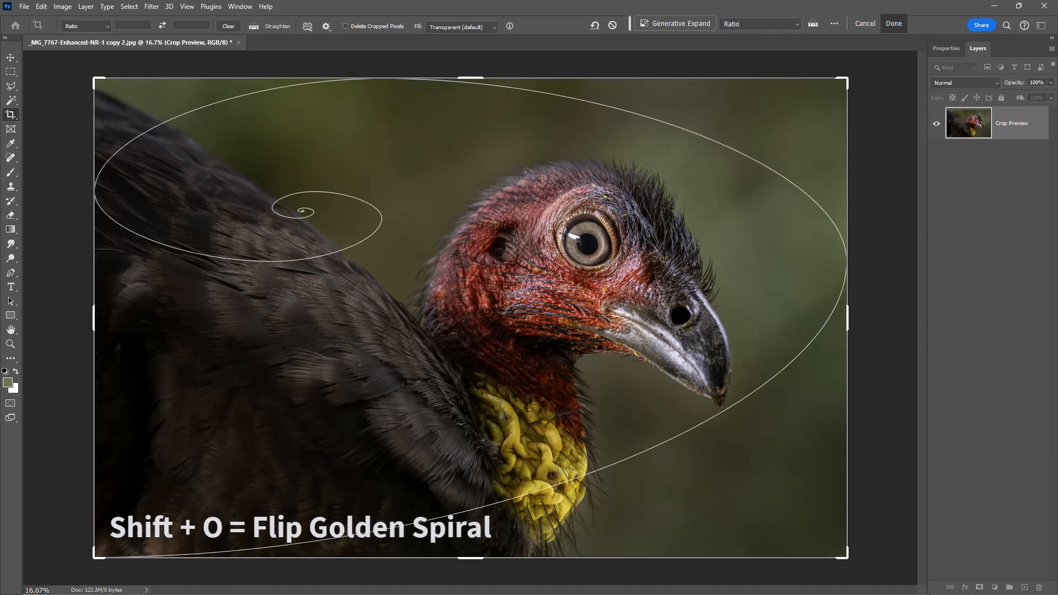
{"action": "key", "text": "shift+o"}
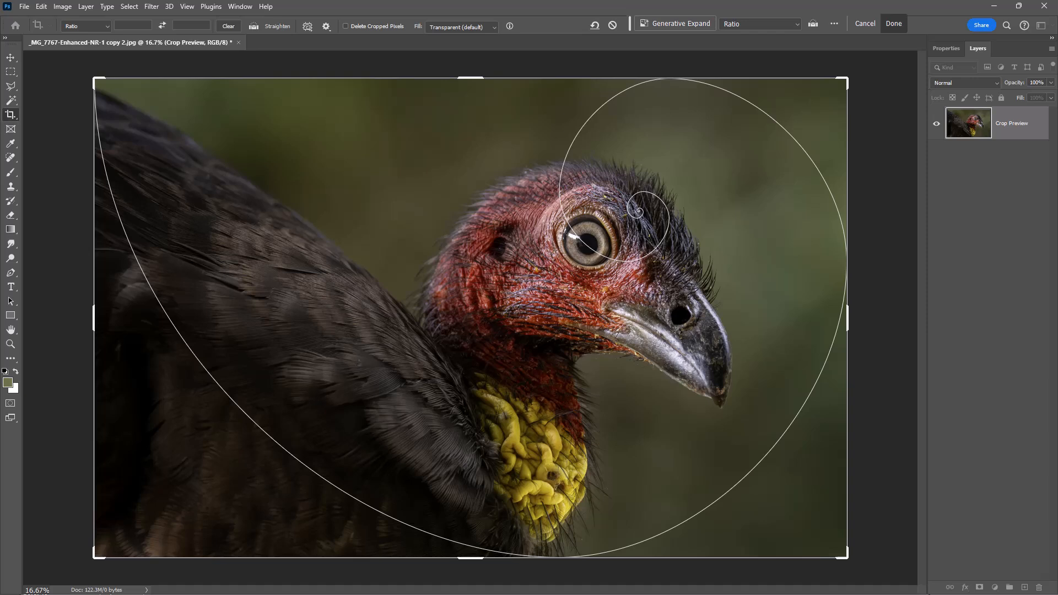
{"action": "key", "text": "shift+o"}
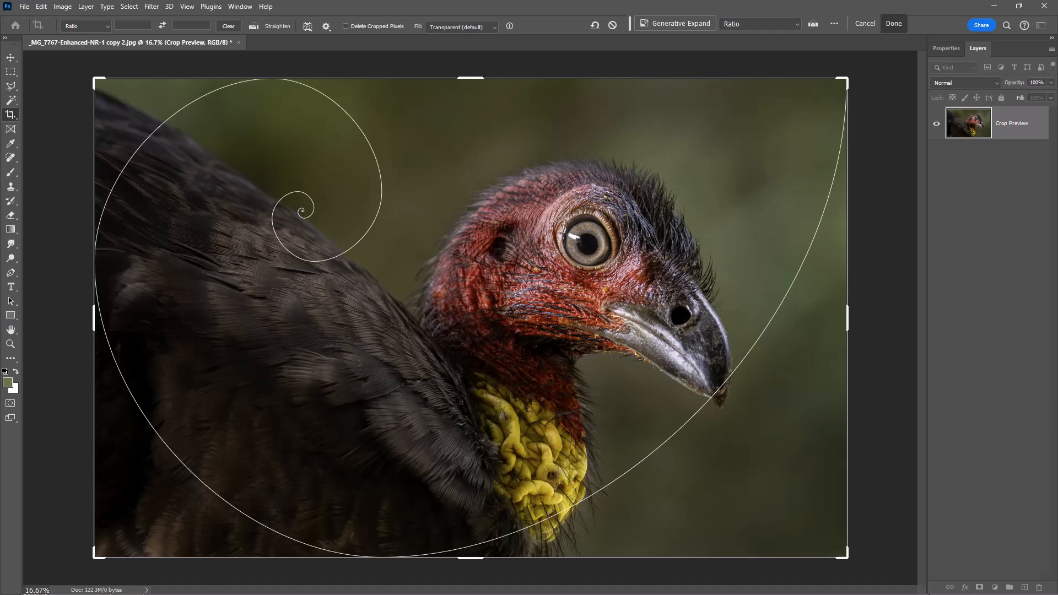
Step: Toggle the highlight clipping warning on and off for the surfer photo in Camera Raw
{"action": "key", "text": "o"}
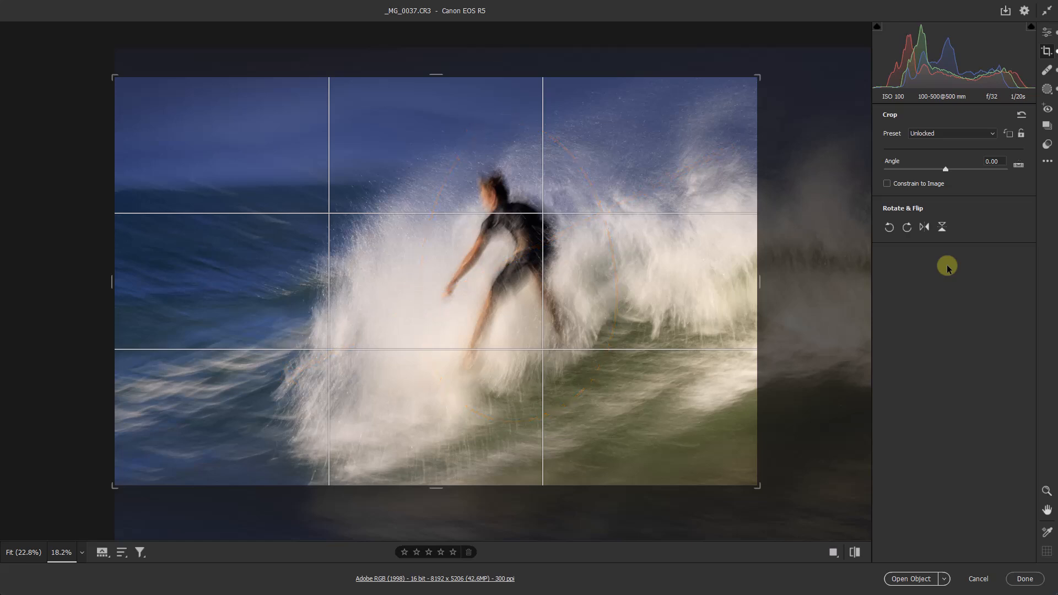
{"action": "key", "text": "o"}
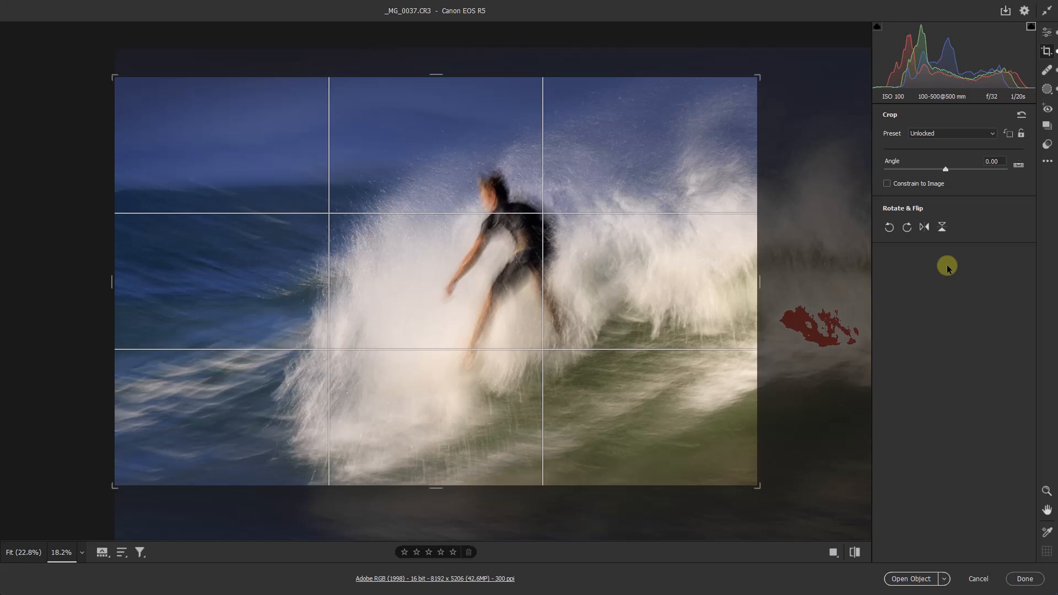
{"action": "key", "text": "o"}
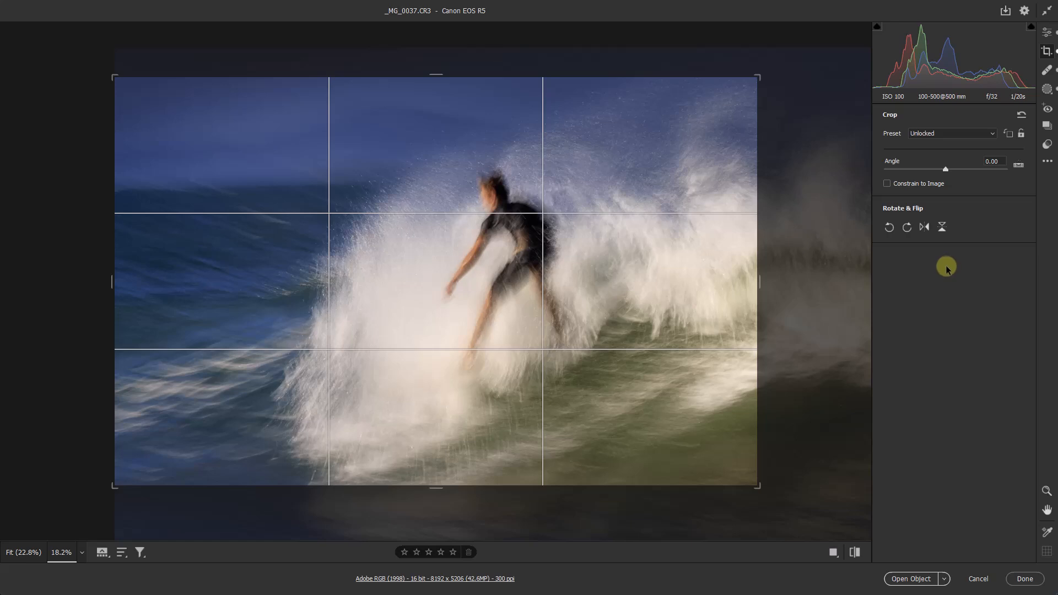
Step: Examine the overlay styles and cycling commands available for the surfer photo's crop
{"action": "right_click", "coordinate": [611, 241]}
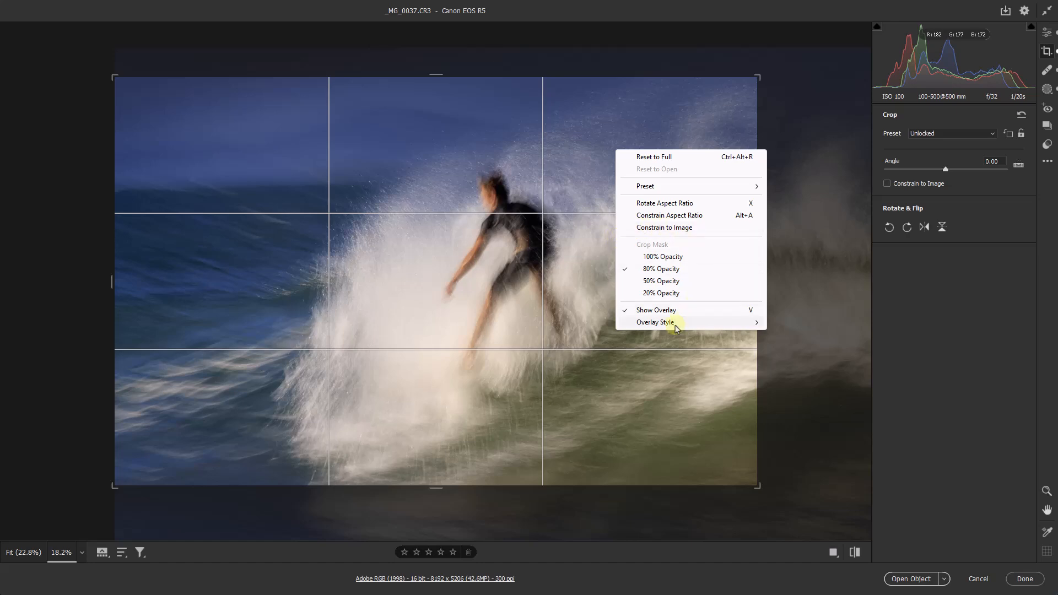
{"action": "mouse_move", "coordinate": [646, 325]}
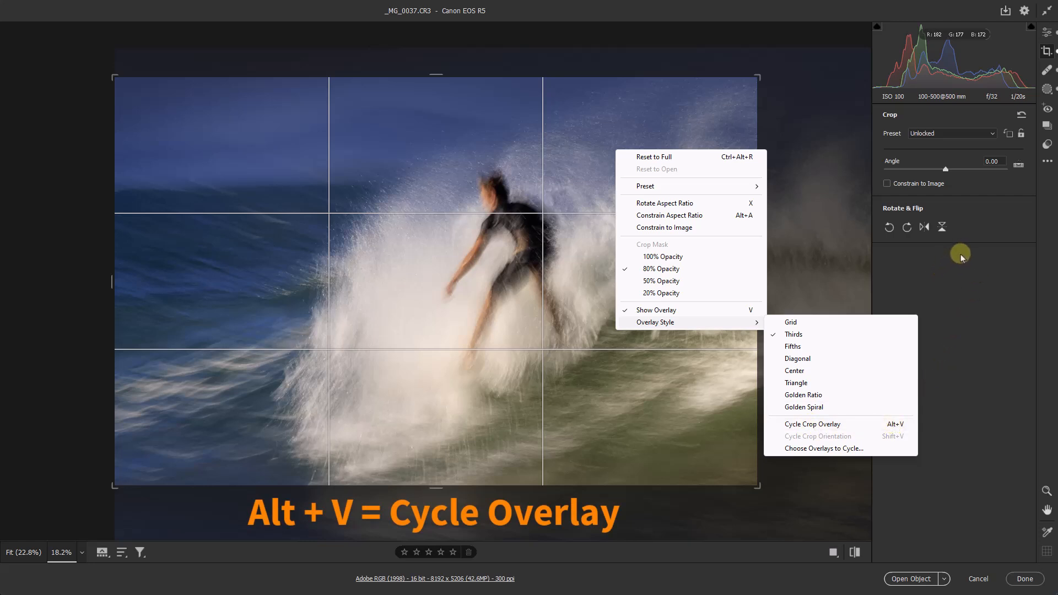
{"action": "left_click", "coordinate": [946, 270]}
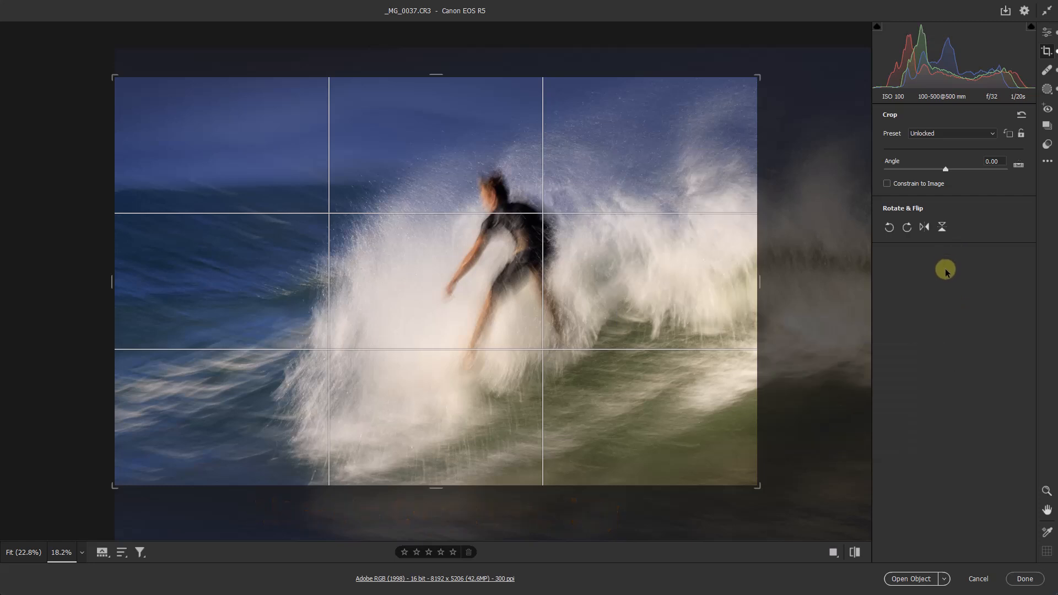
Step: Cycle the surfer crop overlay through Fifths, Diagonal, Center, Triangle and Golden Ratio to Golden Spiral
{"action": "key", "text": "o"}
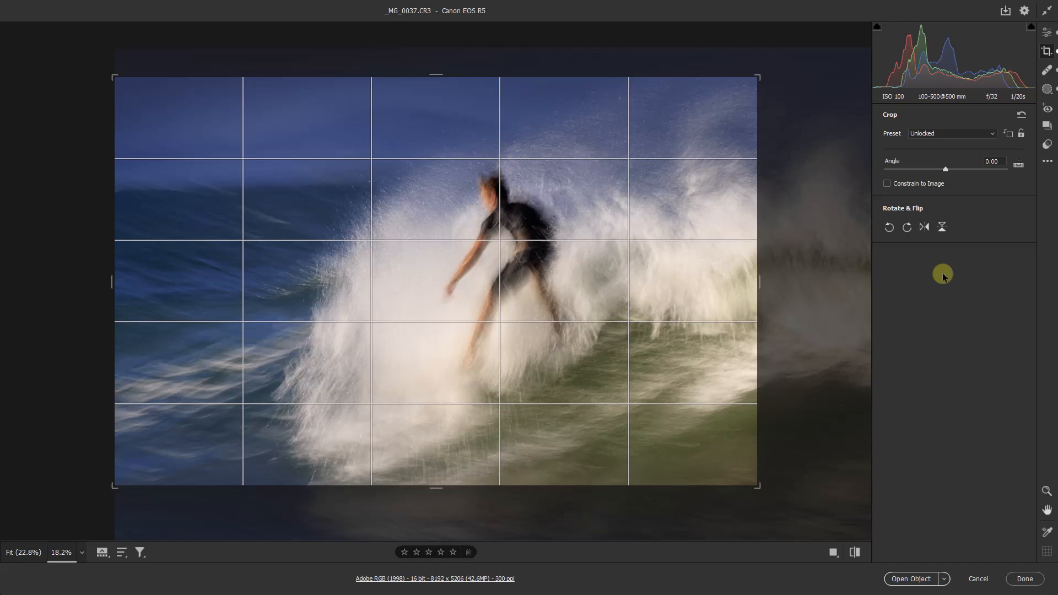
{"action": "key", "text": "alt"}
{"action": "key", "text": "o"}
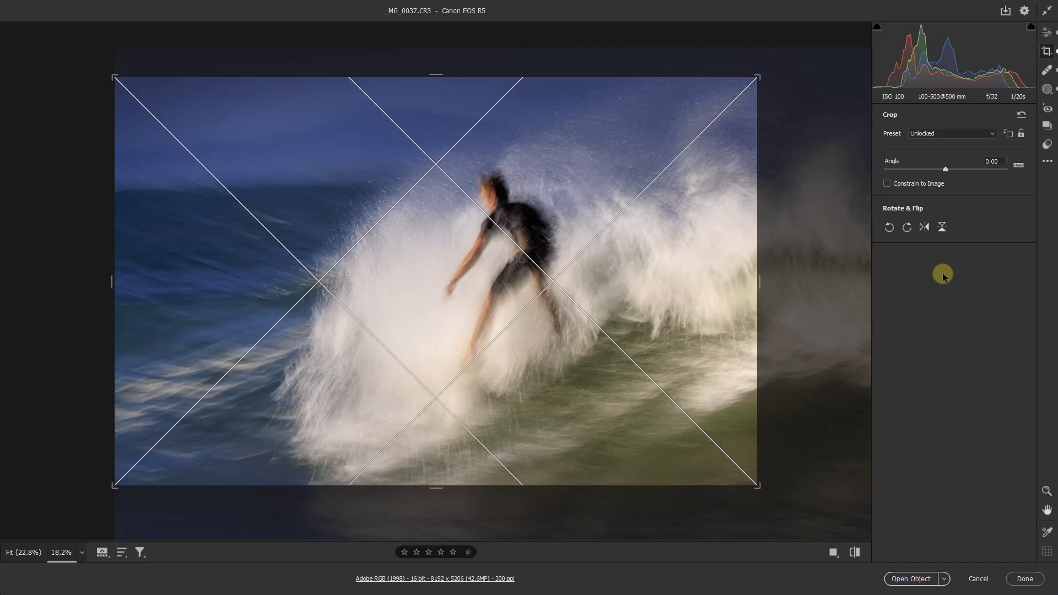
{"action": "key", "text": "o"}
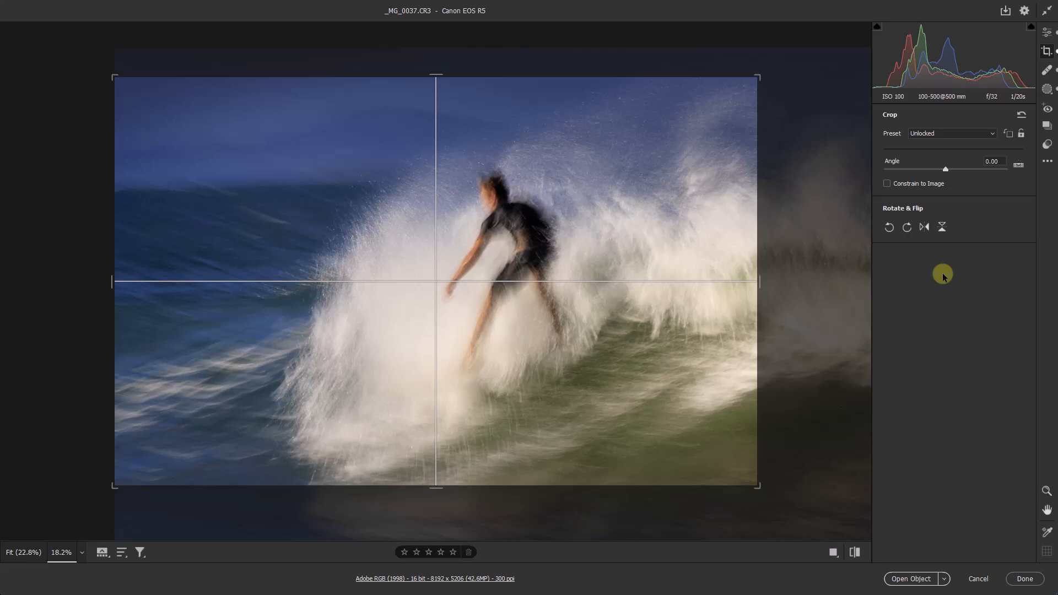
{"action": "key", "text": "alt"}
{"action": "key", "text": "o"}
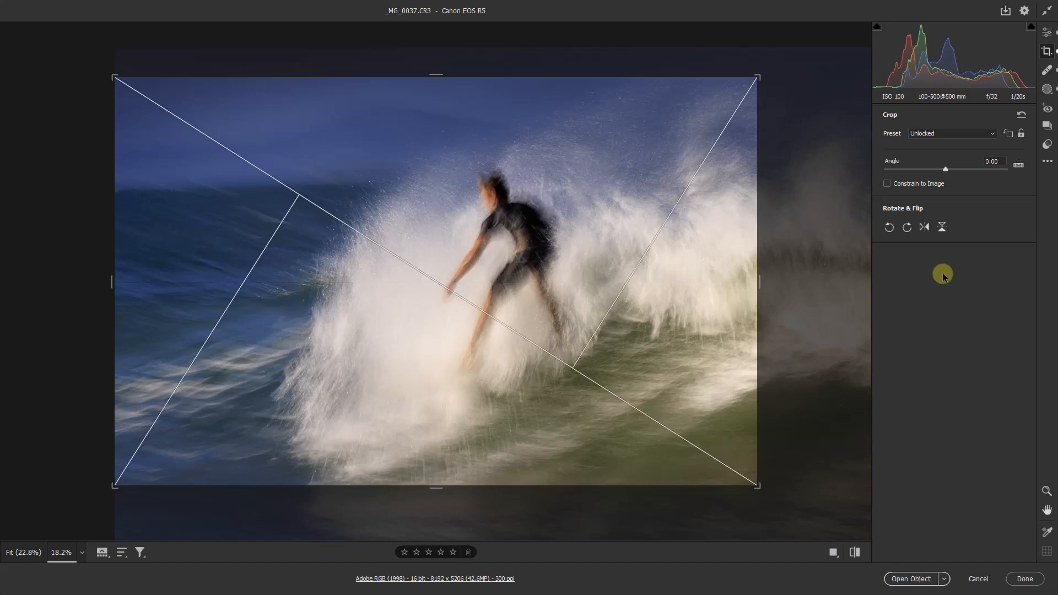
{"action": "key", "text": "o"}
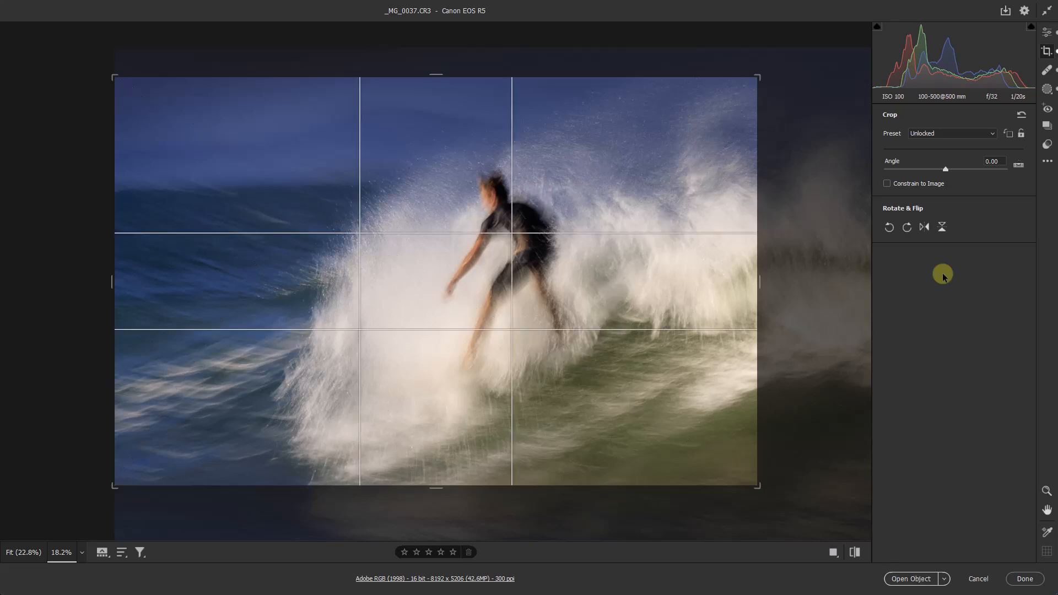
{"action": "key", "text": "o"}
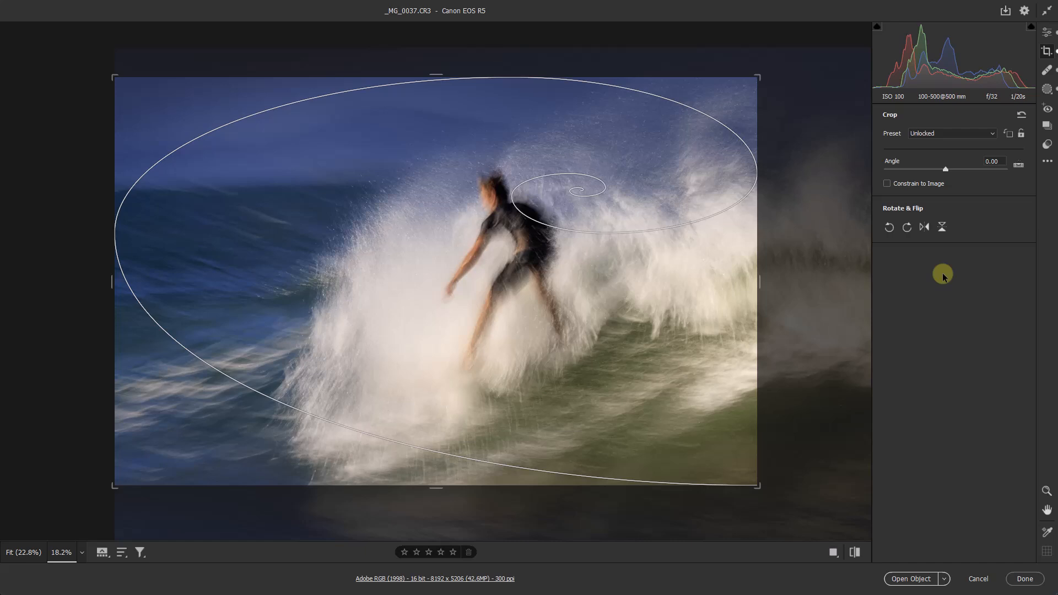
Step: Lock the crop's aspect ratio and cycle the Golden Spiral's orientation three times, centring it in the surfer photo's upper left
{"action": "key", "text": "a"}
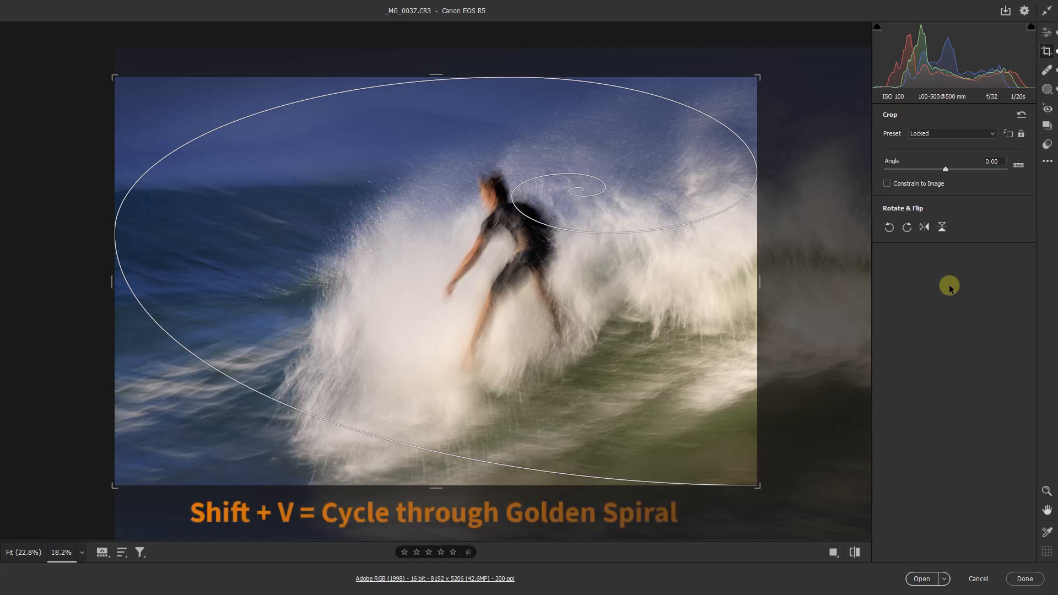
{"action": "key", "text": "shift+v"}
{"action": "key", "text": "shift+v"}
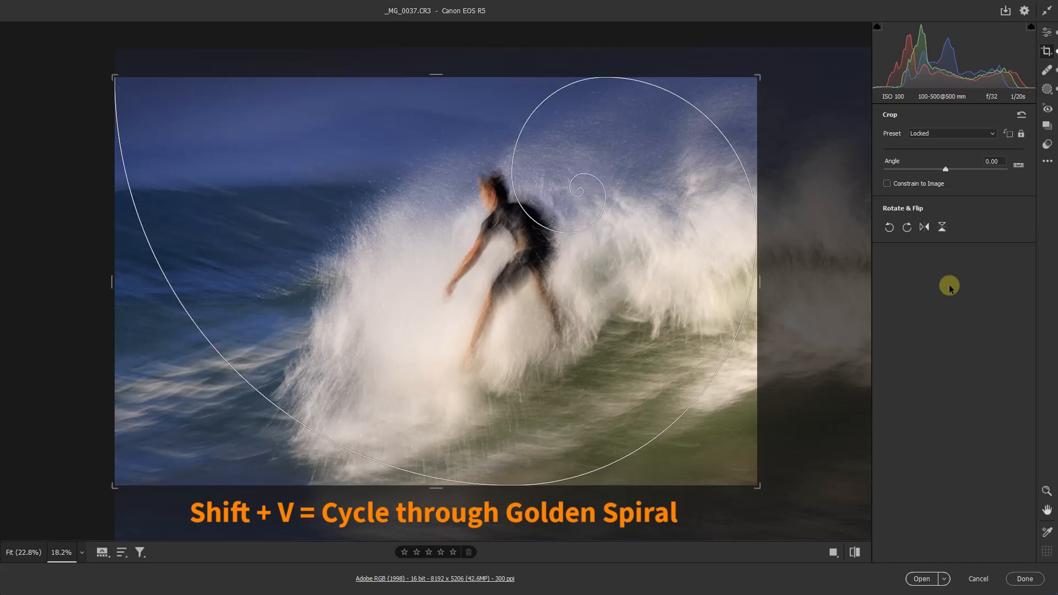
{"action": "key", "text": "shift+v"}
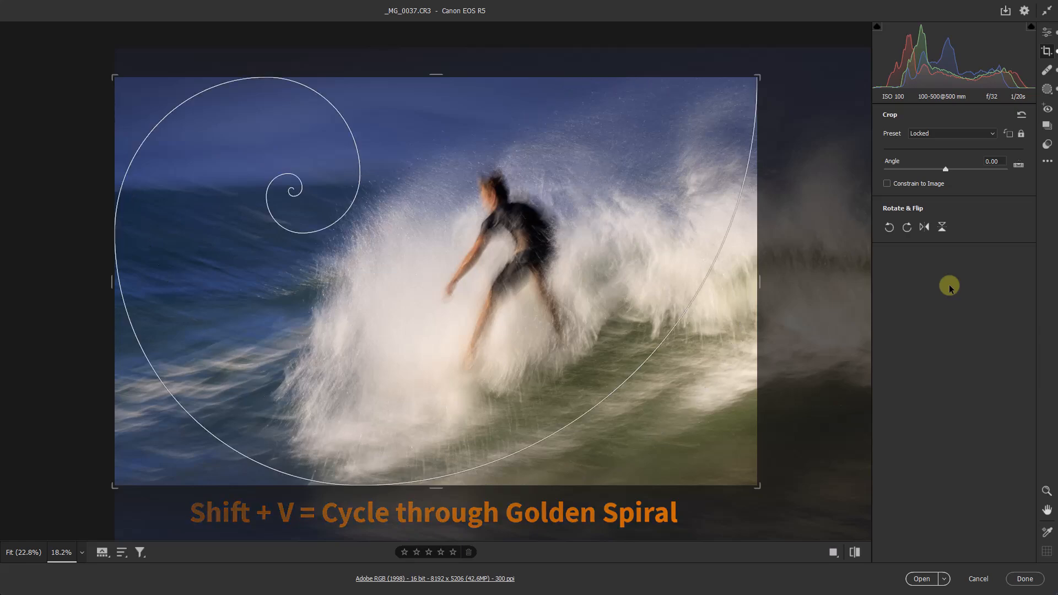